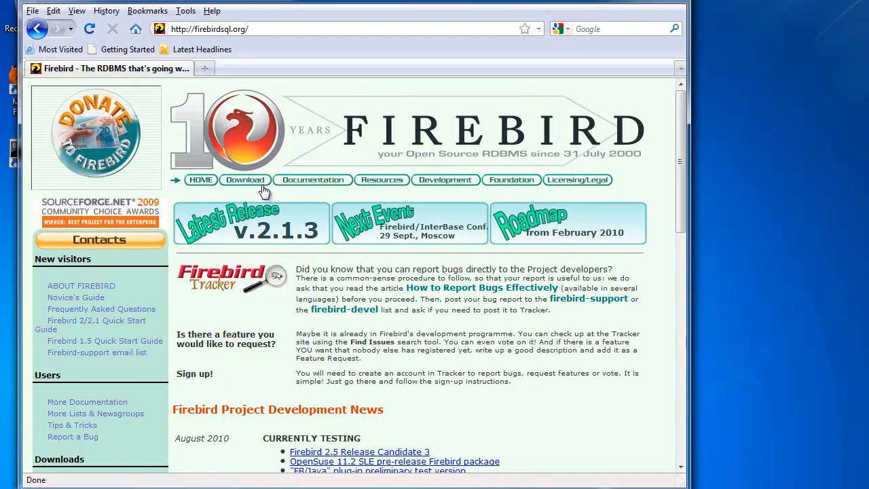
- View the SourceForge listing of all released Firebird packages, and return to the Firebird home page
mouse_move(261, 182)
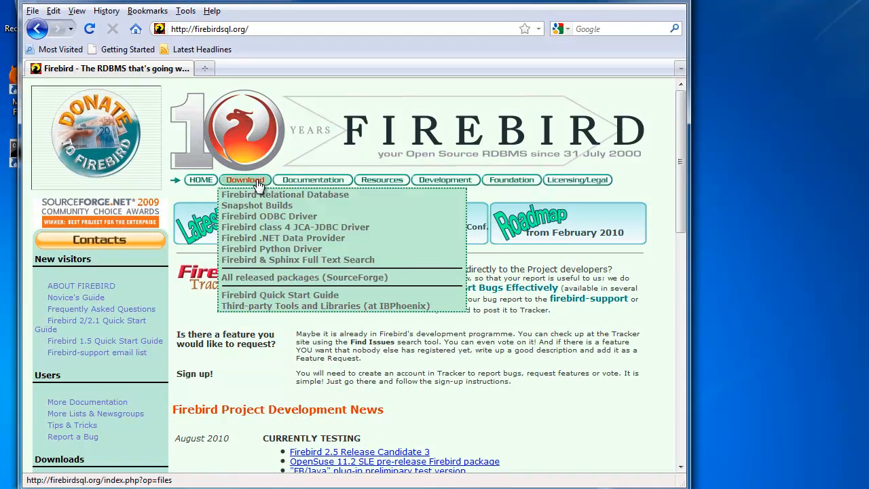
left_click(285, 278)
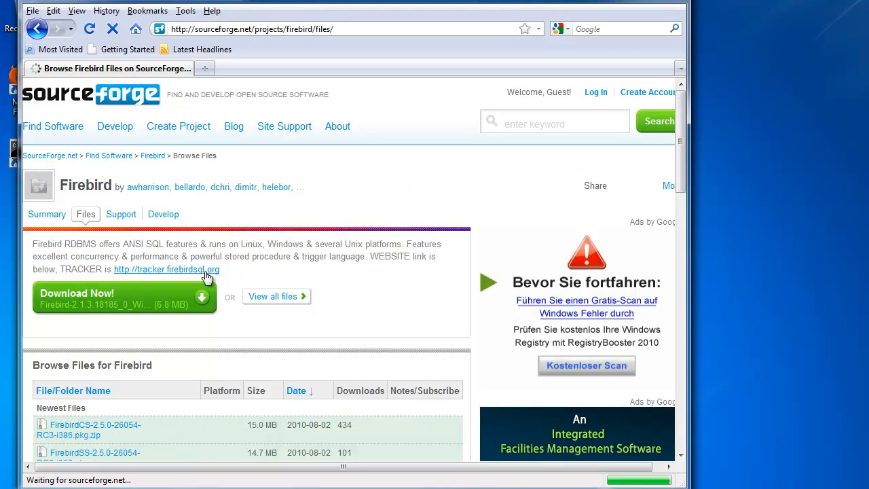
left_click(43, 34)
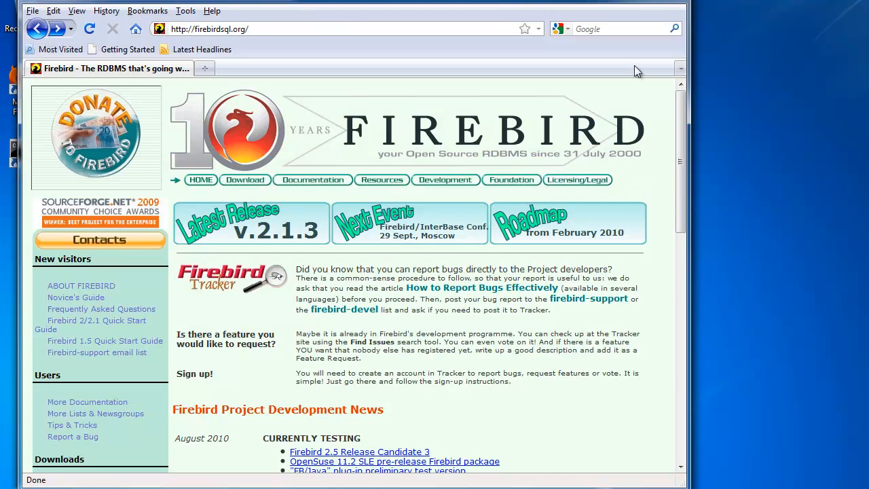
- Put the browser away and open the Downloads folder in Windows Explorer
left_click(629, 0)
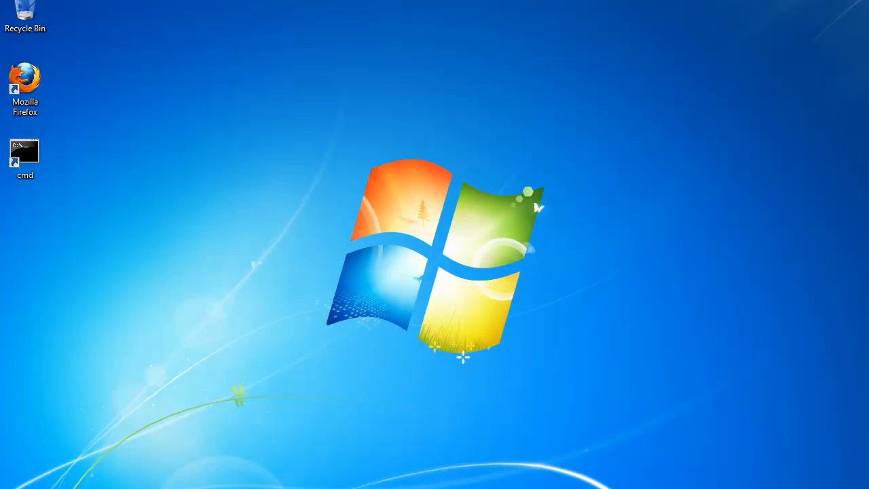
key("super+e")
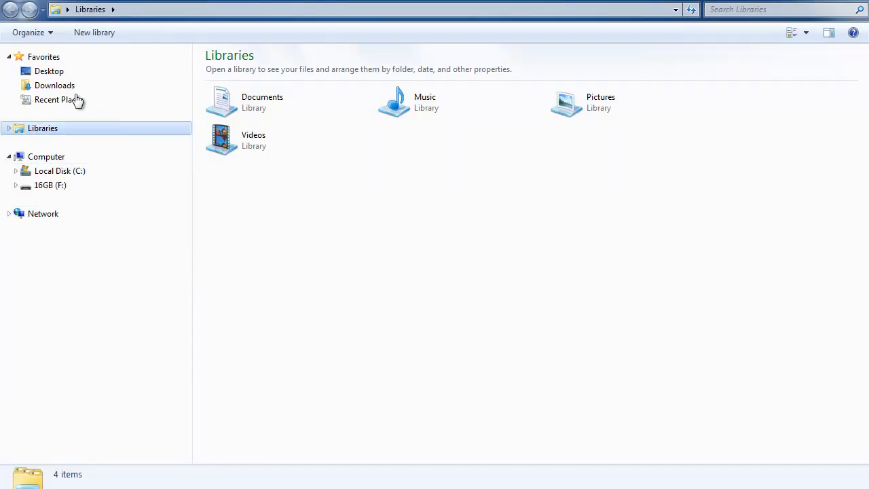
left_click(71, 89)
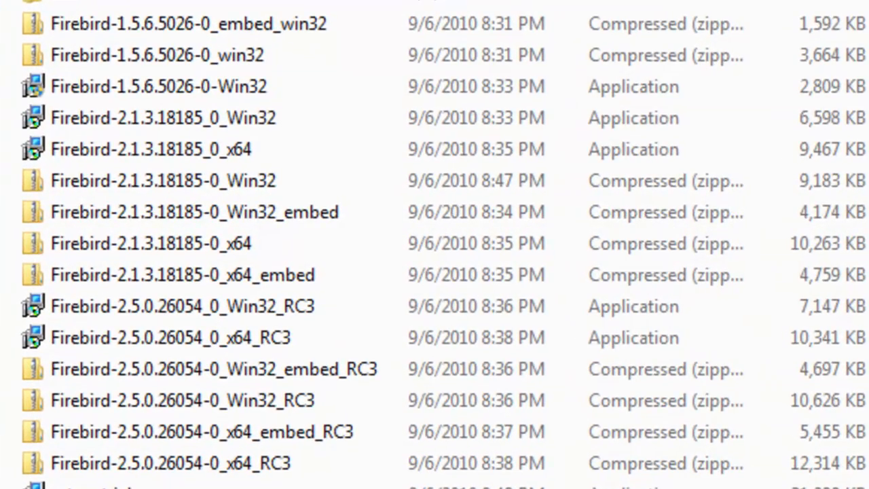
- Examine the Firebird 1.5.6 packages: the embedded zip, the Win32 zip and the Win32 installer
left_click(159, 12)
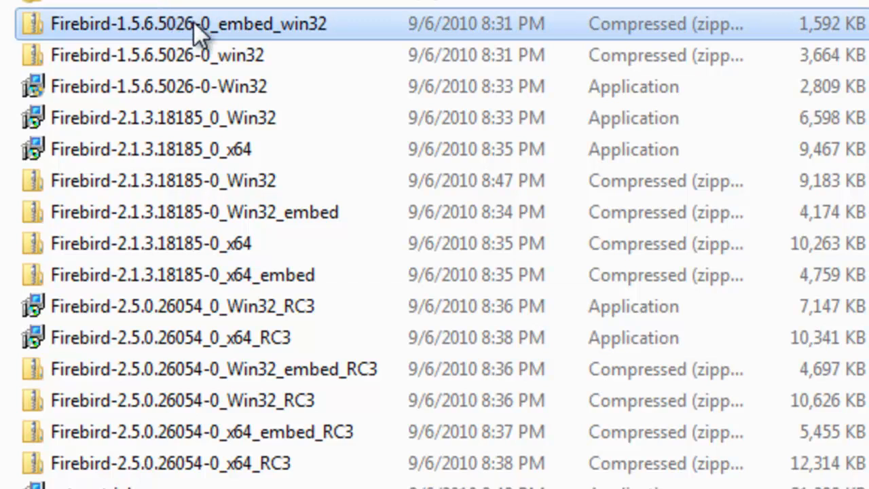
left_click(208, 58)
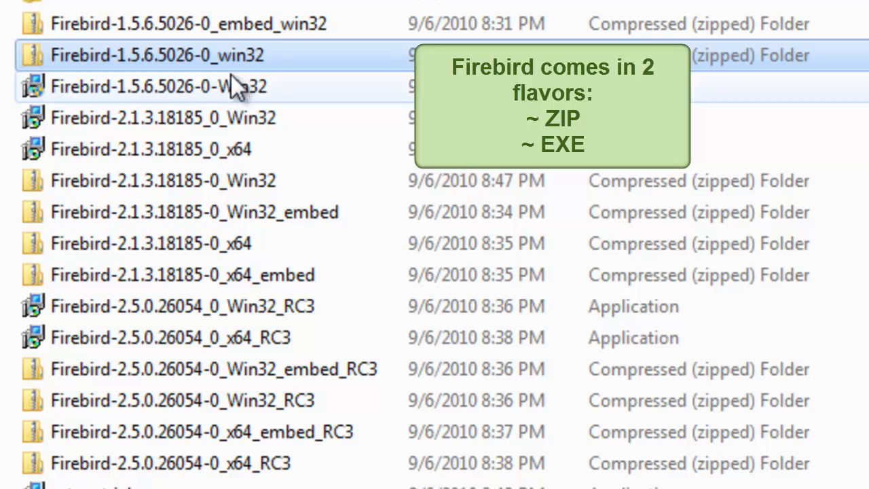
double_click(232, 82)
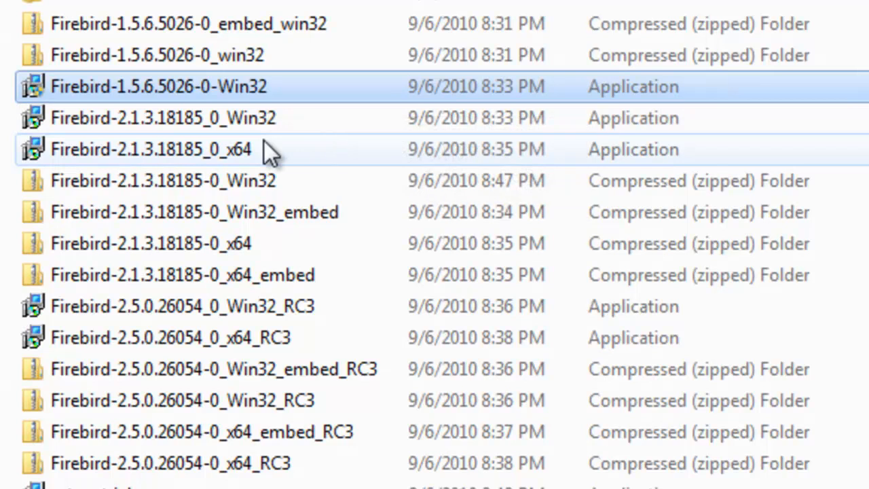
- Examine the Firebird 2.1.3 Win32 installer, the Win32, embedded and x64 zips, and the extracted fb21_w64 and fb25_w64 folders
left_click(279, 121)
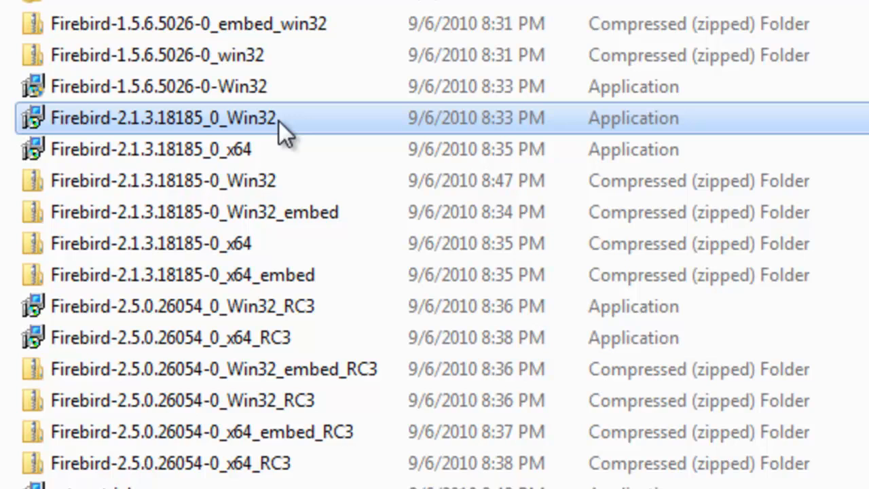
left_click(278, 212)
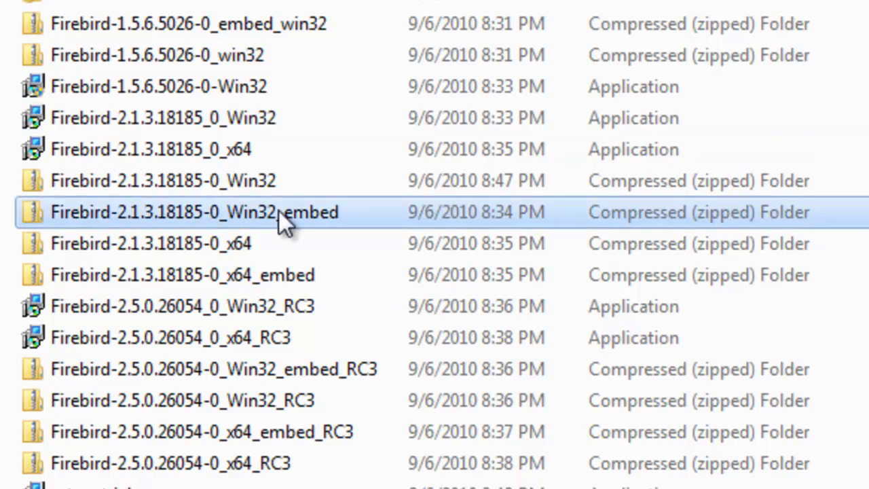
left_click(253, 182)
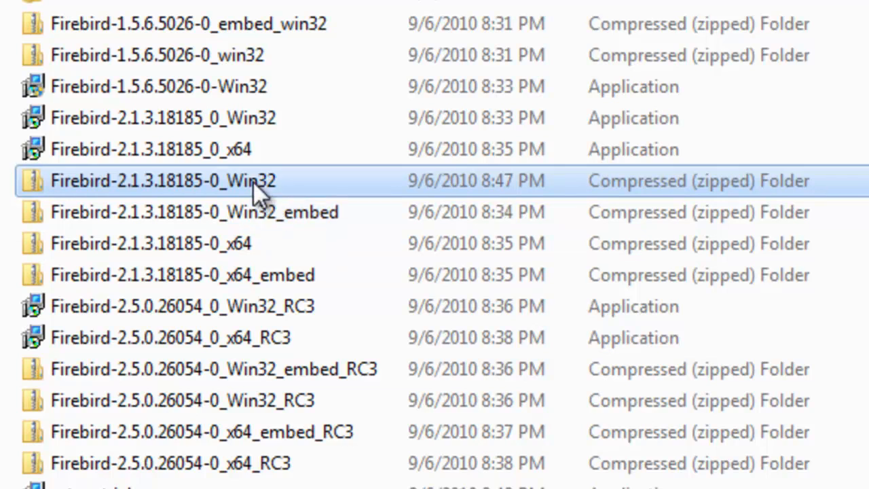
left_click(271, 215)
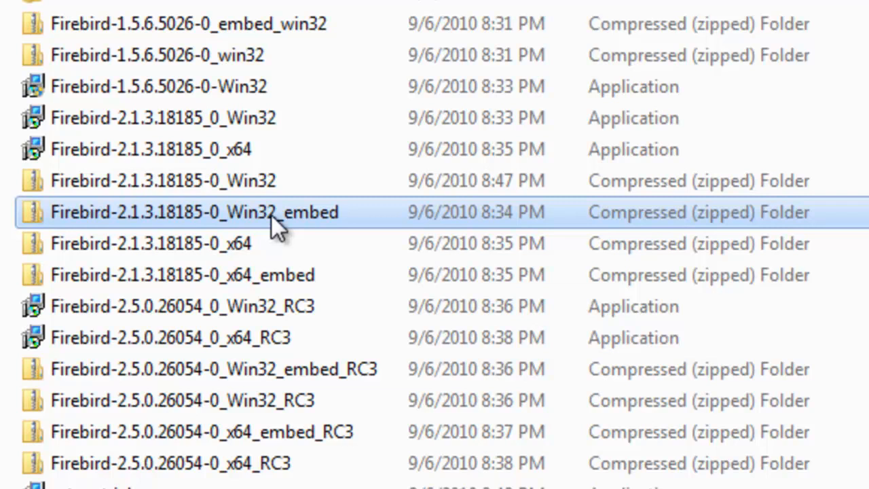
left_click(238, 246)
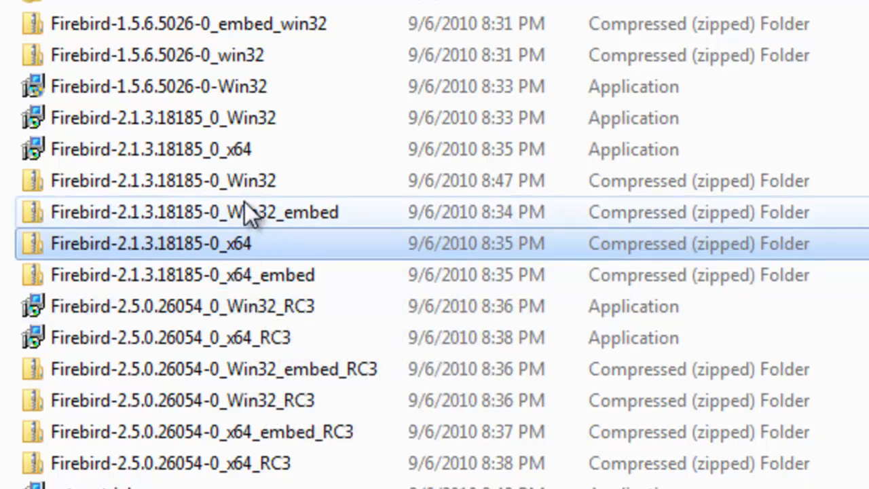
left_click(257, 181)
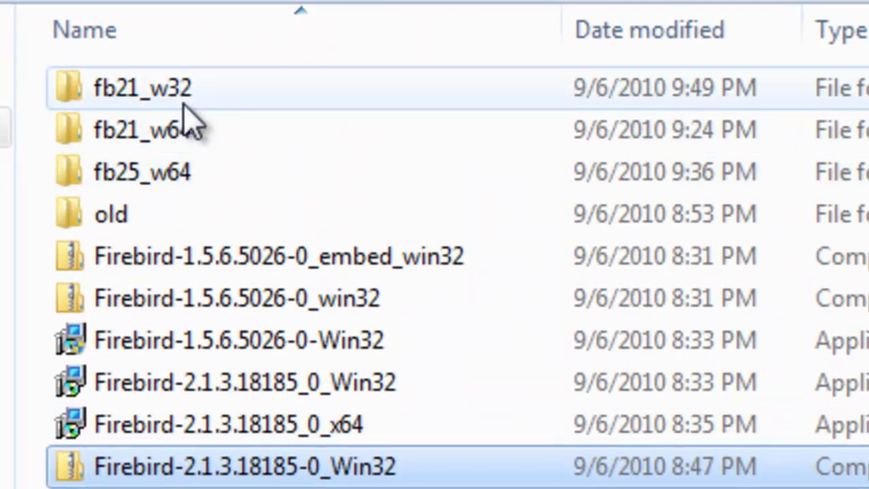
mouse_move(103, 109)
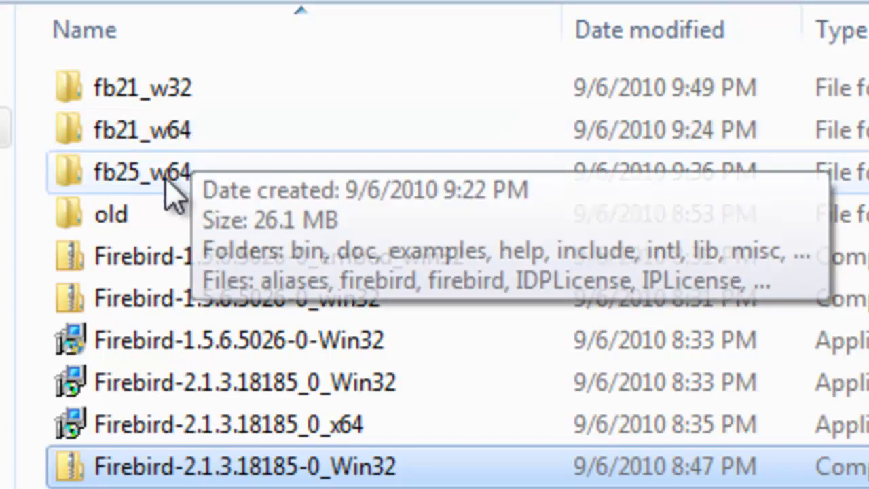
mouse_move(182, 180)
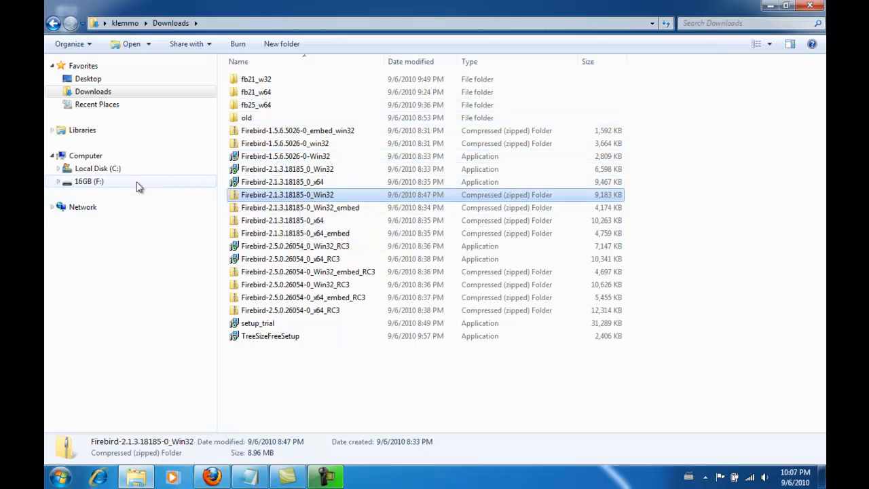
- Open the fb15_w32 folder inside the fb folder on Local Disk (C:)
left_click(111, 171)
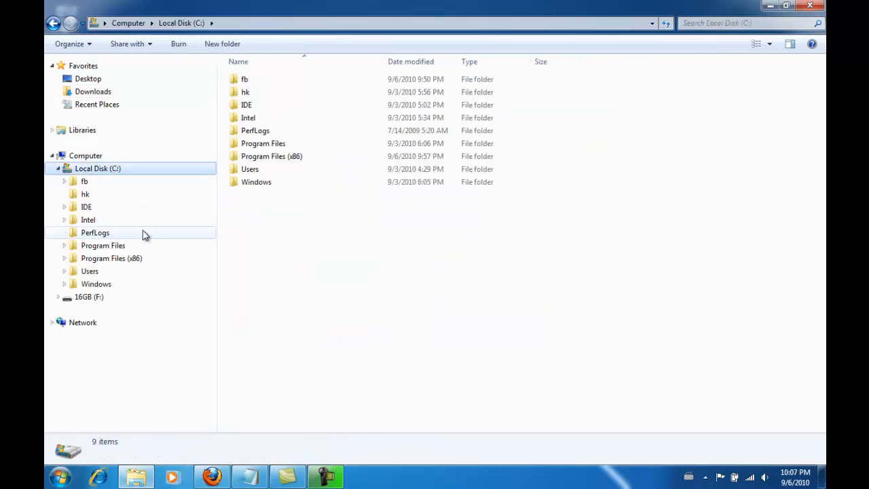
left_click(85, 182)
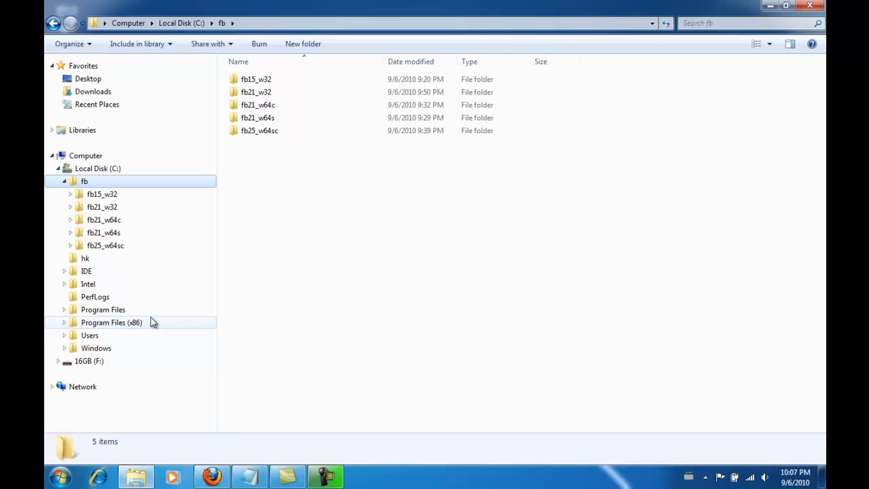
left_click(114, 197)
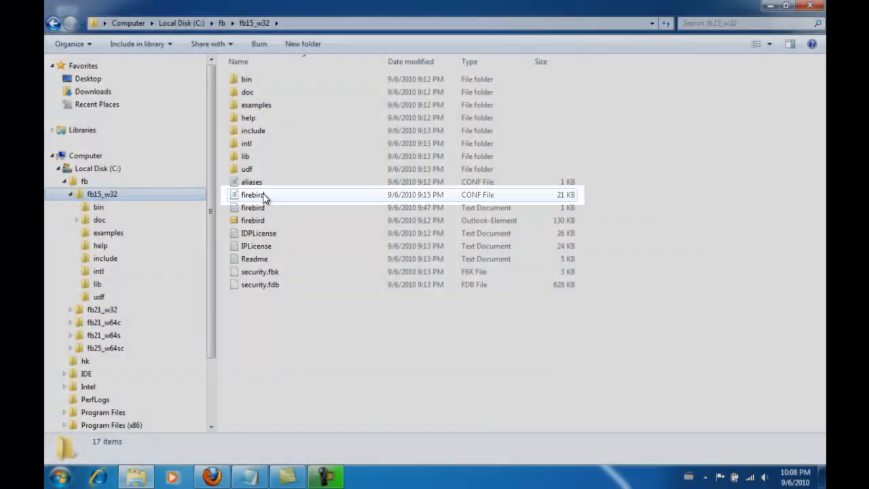
- Open the firebird CONF file in Notepad and search it for "30" to locate the port setting
double_click(263, 194)
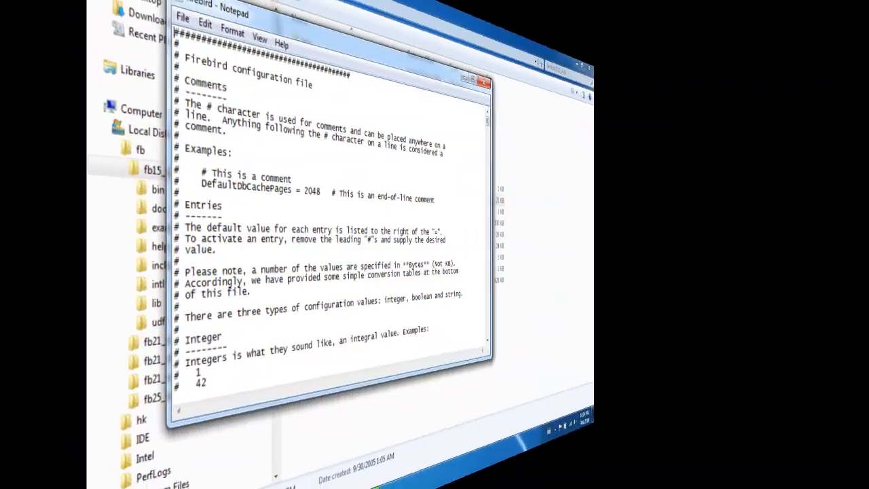
key("ctrl+f")
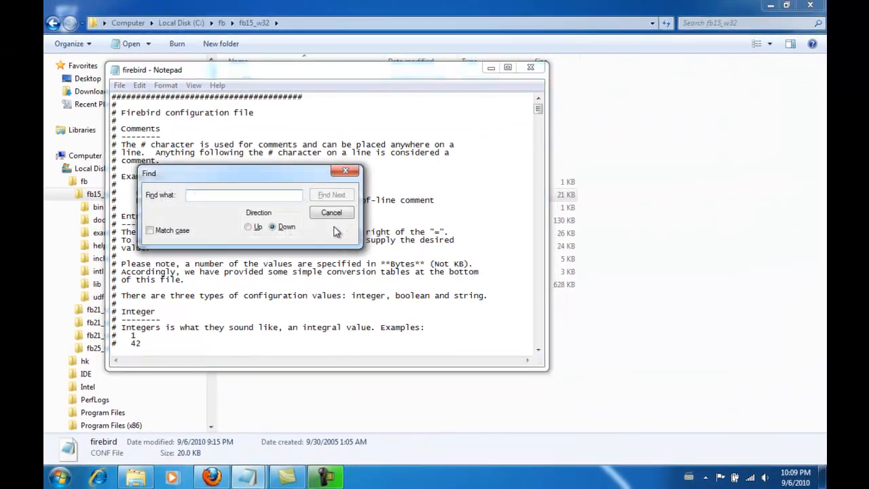
type("30")
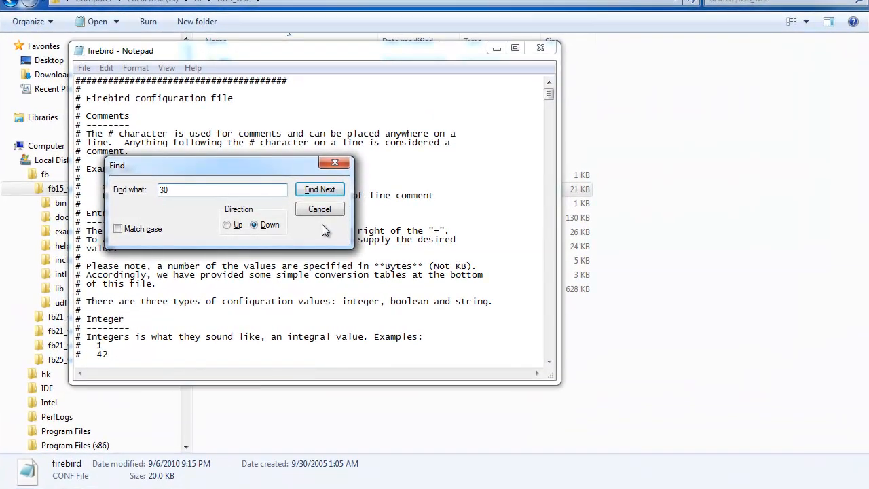
key("Return")
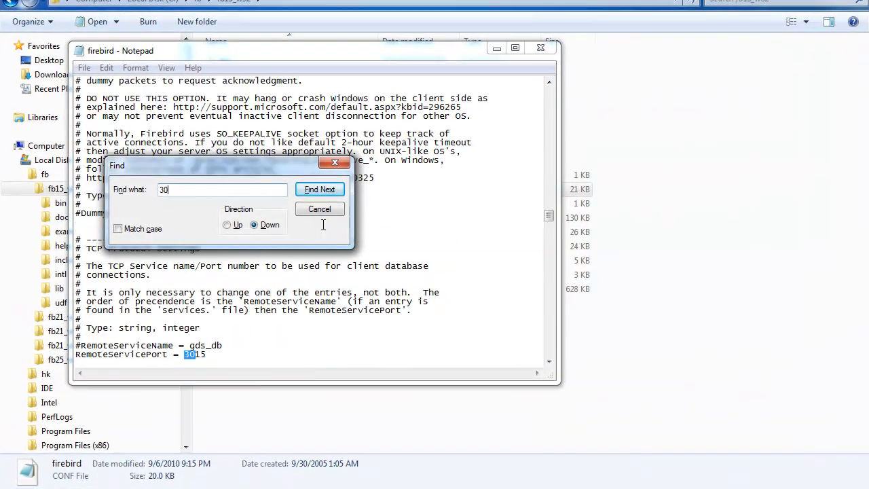
key("Escape")
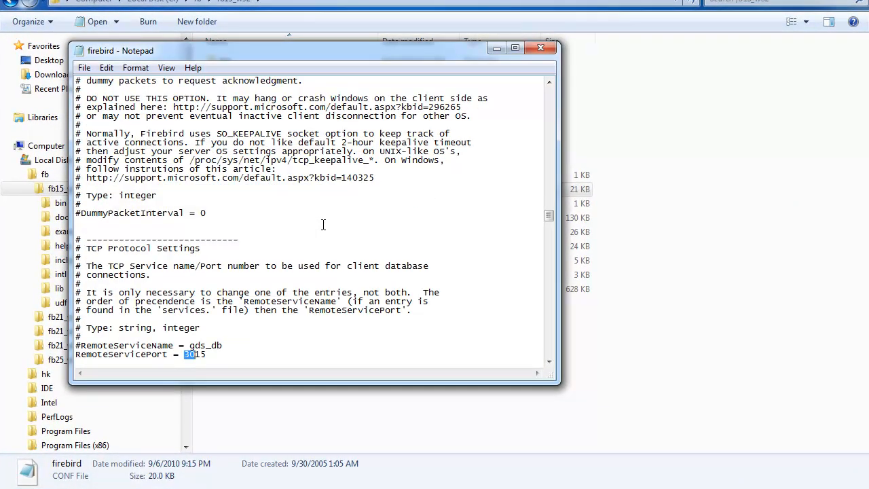
- Highlight the RemoteServicePort line in the TCP Protocol Settings, and select just its port number
key("Home")
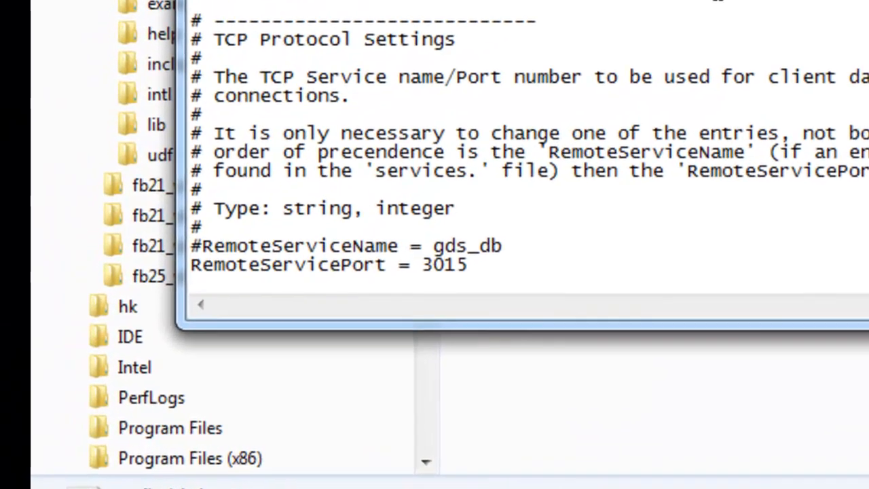
key("shift+Down")
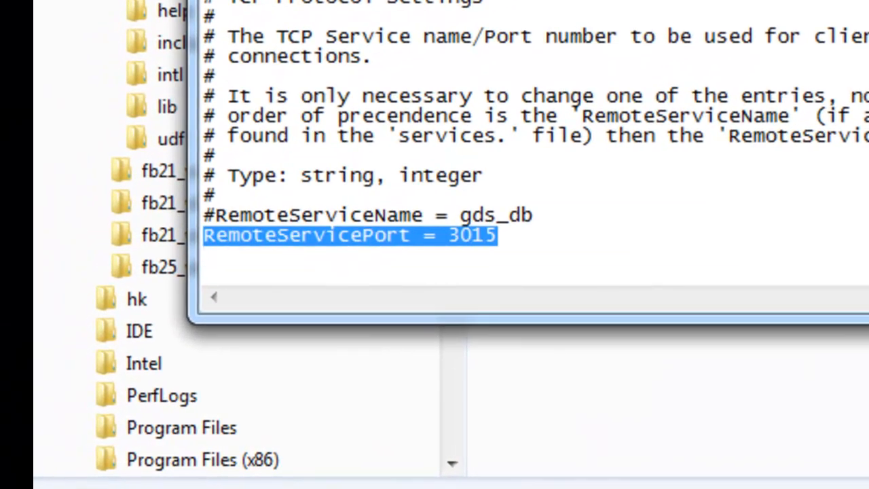
left_click(266, 236)
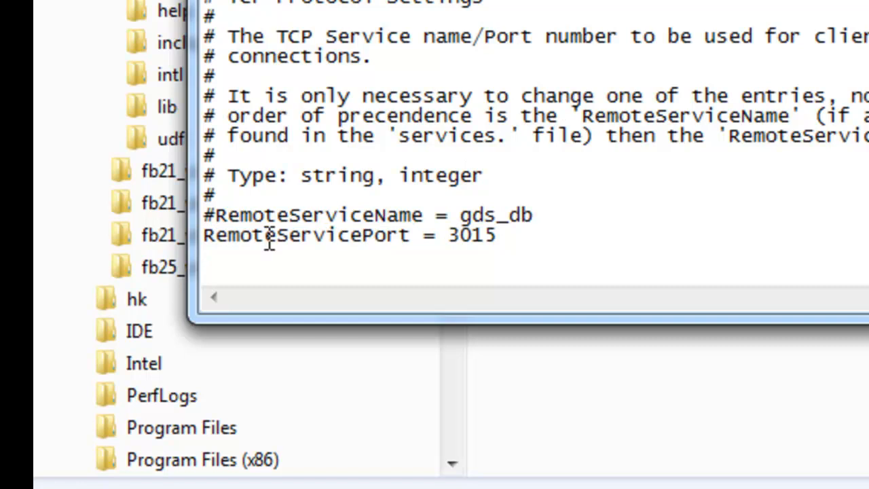
key("Left")
key("Left")
key("Left")
key("Left")
key("Left")
key("End")
key("shift+Left")
key("shift+Left")
key("shift+Left")
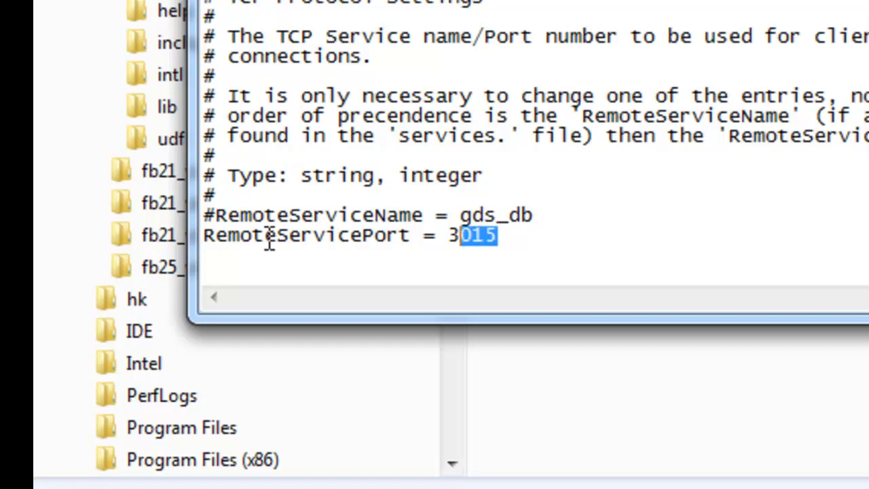
key("shift+Left")
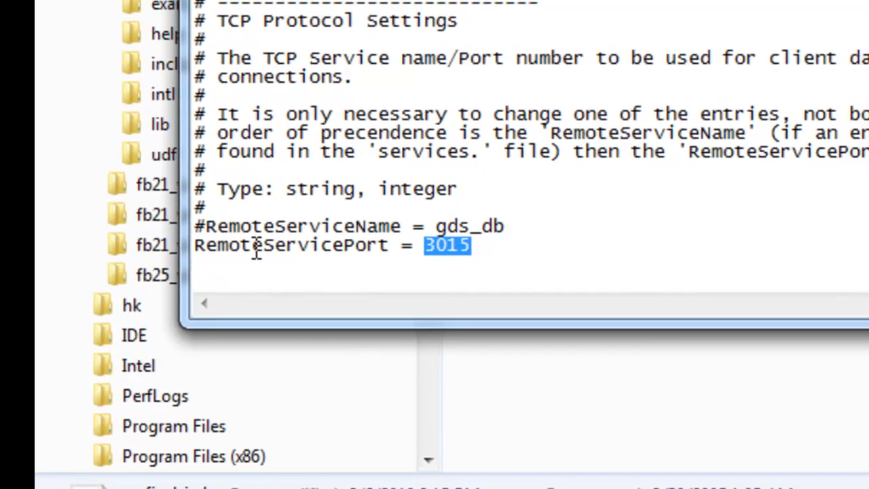